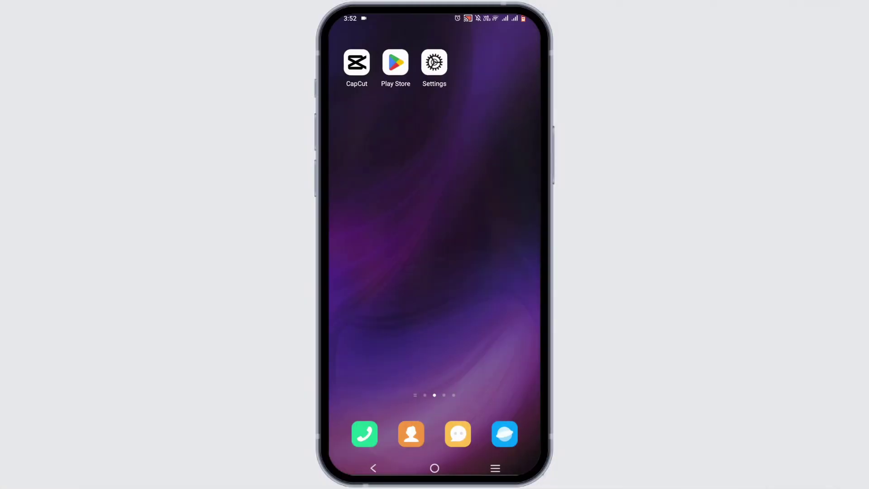
# Launch CapCut, open the purple-thumbnail project, then exit the editor to the projects list.
pyautogui.click(343, 77)
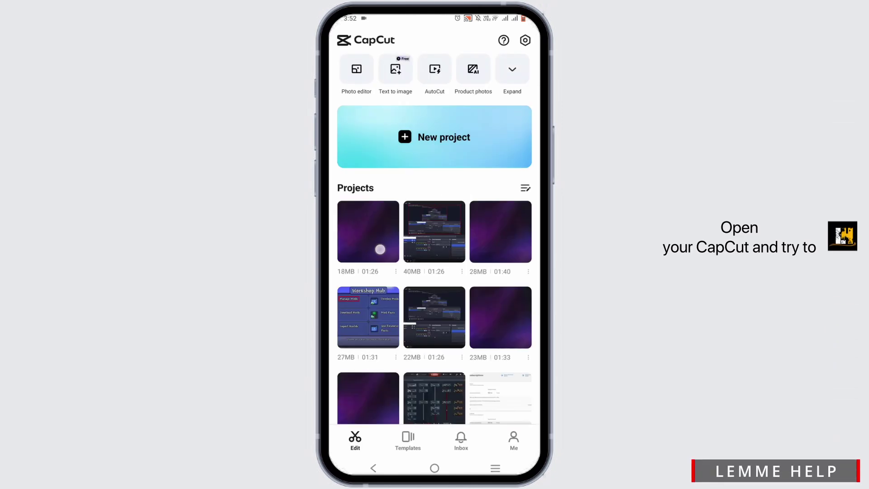
pyautogui.click(379, 249)
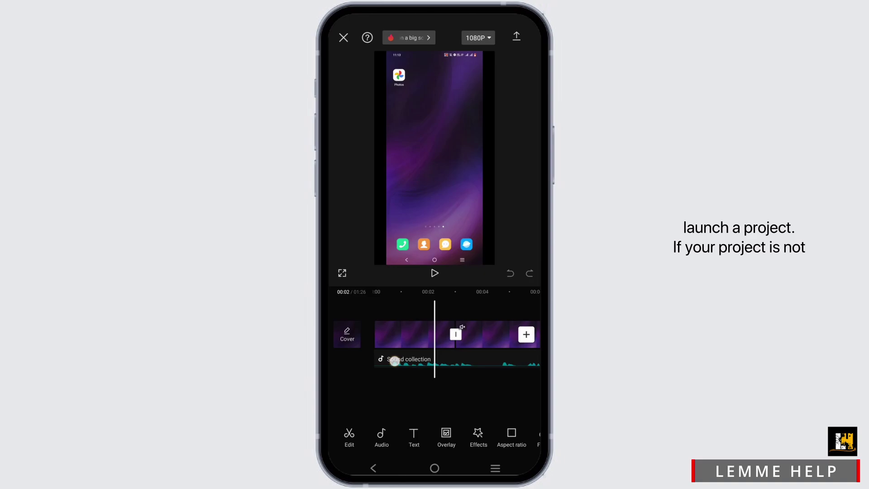
pyautogui.moveTo(434, 345); pyautogui.dragTo(516, 344)
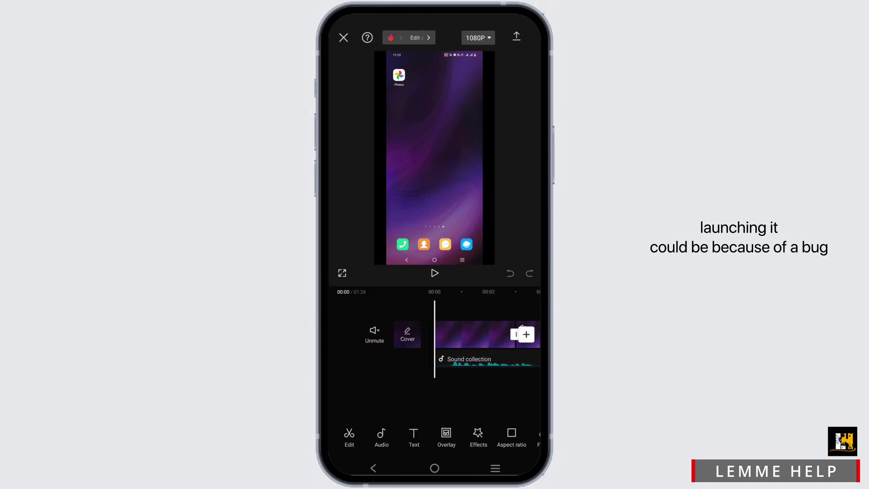
pyautogui.click(344, 37)
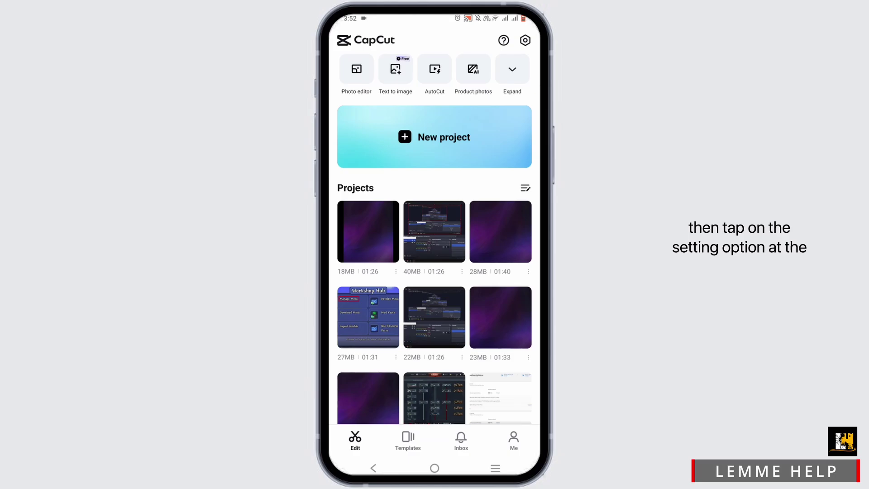
# Clear CapCut's 588.04M cache to 0.00M in its settings, then return to the projects list.
pyautogui.click(525, 41)
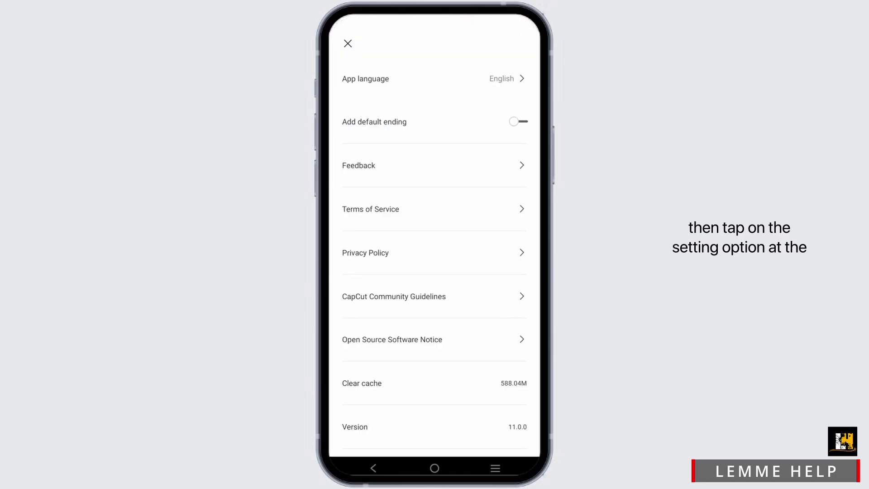
pyautogui.click(488, 386)
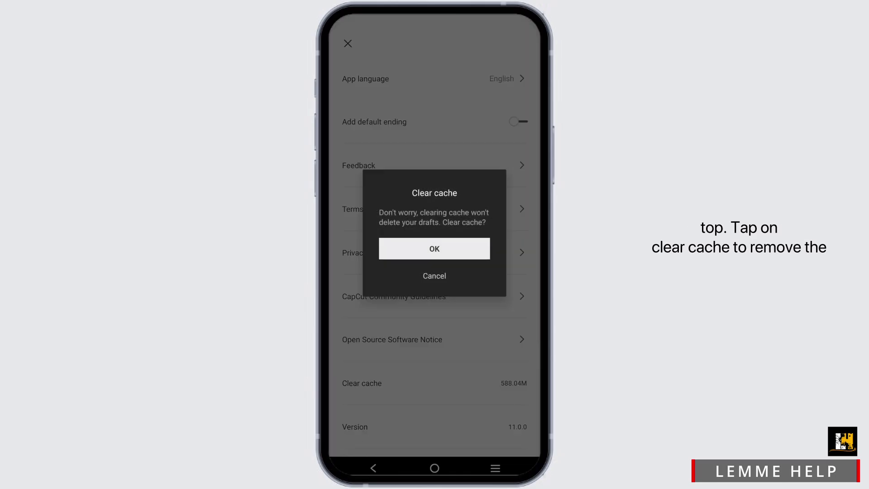
pyautogui.click(435, 249)
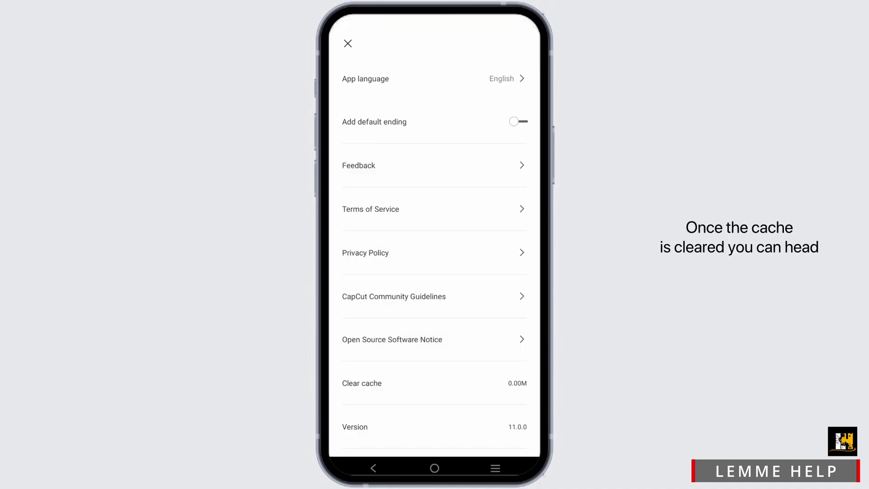
pyautogui.click(372, 468)
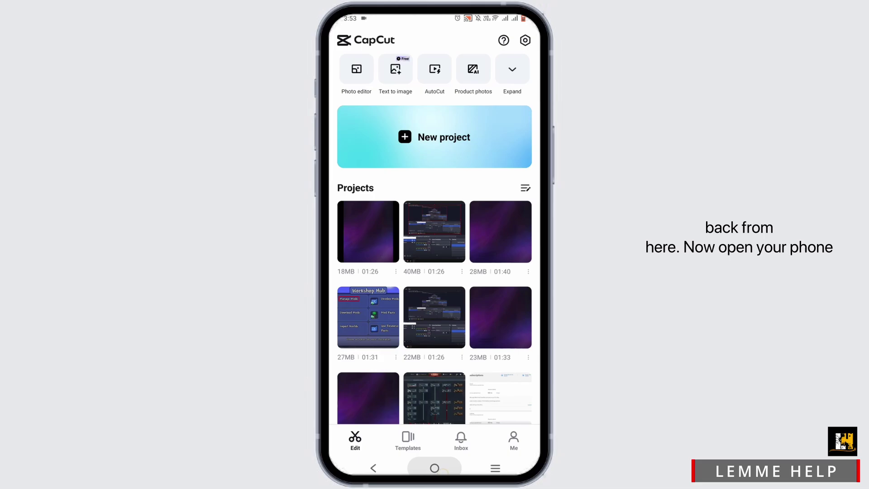
# From the home screen, go to Settings > Apps > All apps and search for 'c'.
pyautogui.click(434, 467)
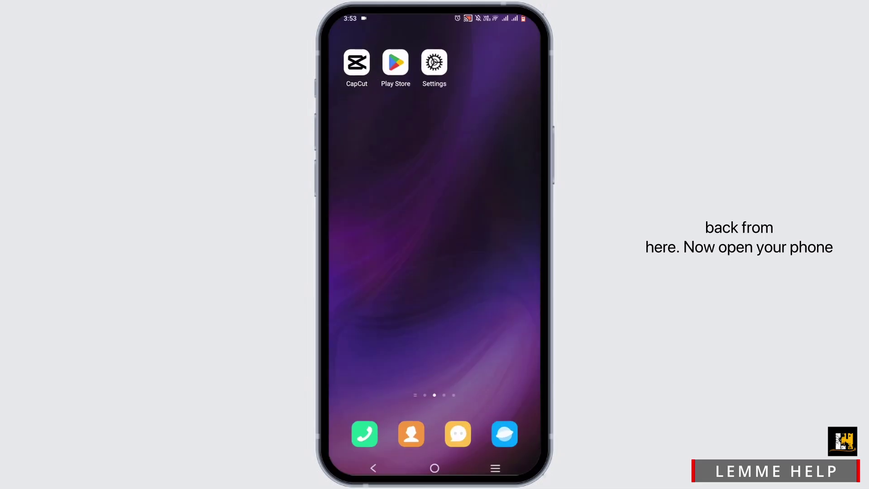
pyautogui.click(433, 63)
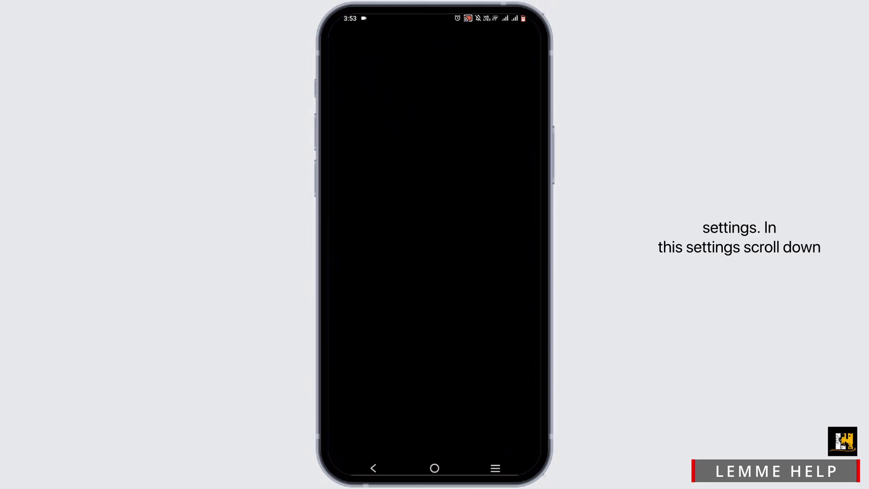
pyautogui.moveTo(475, 397)
pyautogui.mouseDown()
pyautogui.moveTo(533, 287)
pyautogui.moveTo(493, 192)
pyautogui.mouseUp()
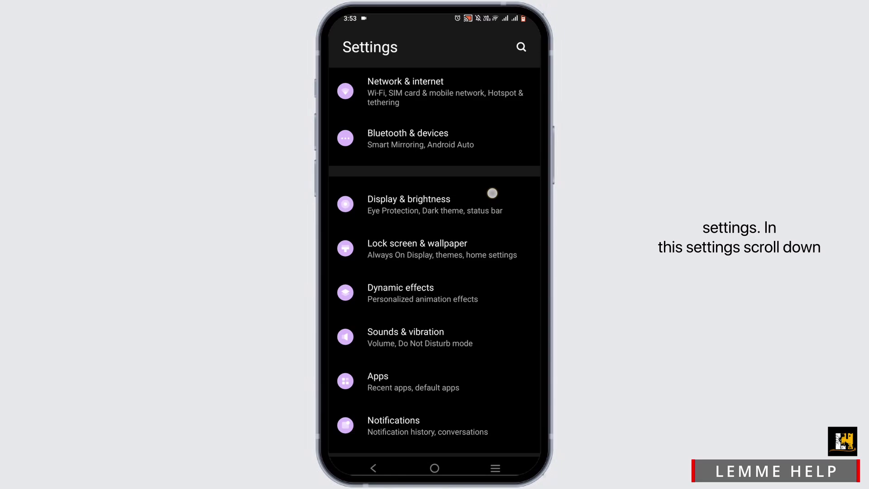
pyautogui.click(497, 326)
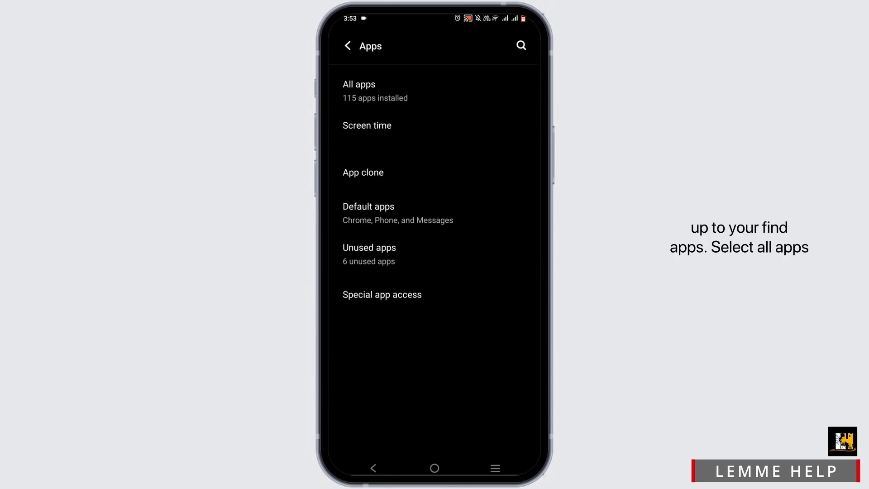
pyautogui.click(495, 95)
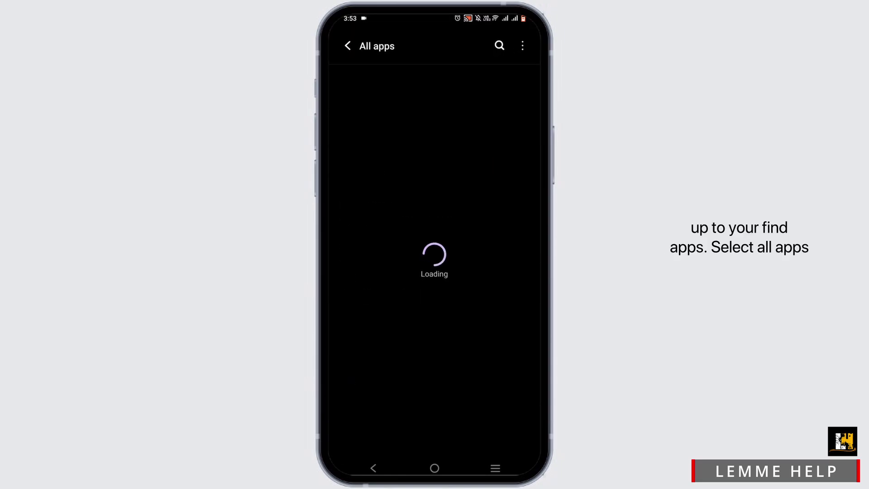
pyautogui.click(499, 45)
pyautogui.write('c')
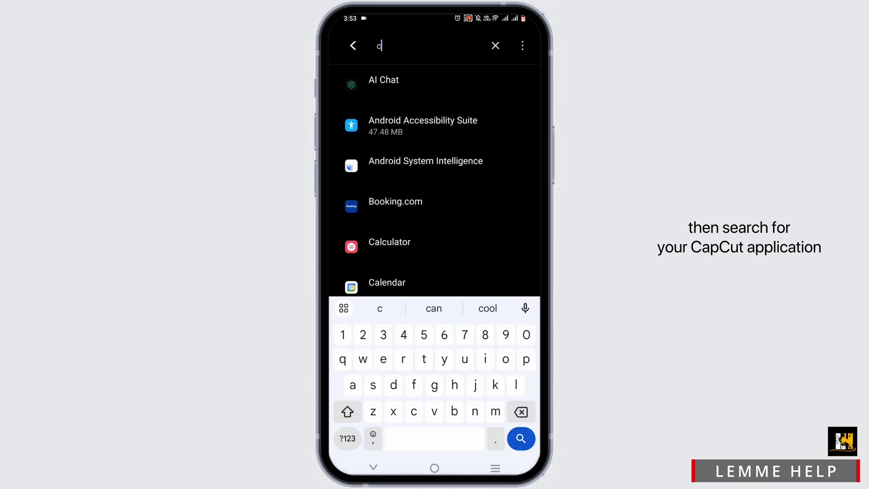
pyautogui.write('a')
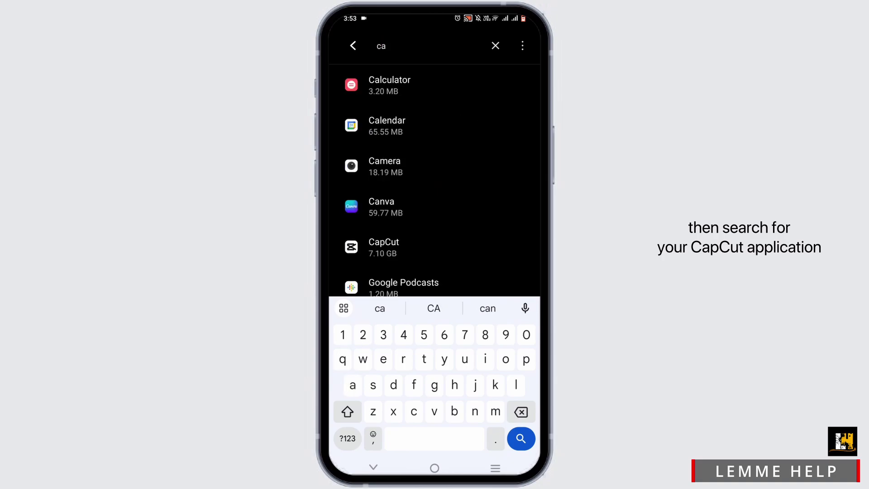
# Force stop CapCut from its app info page.
pyautogui.click(496, 255)
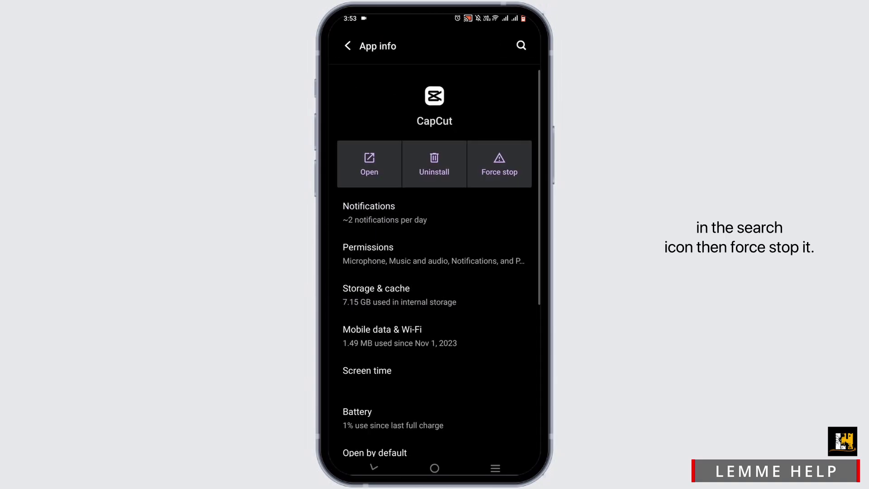
pyautogui.click(499, 163)
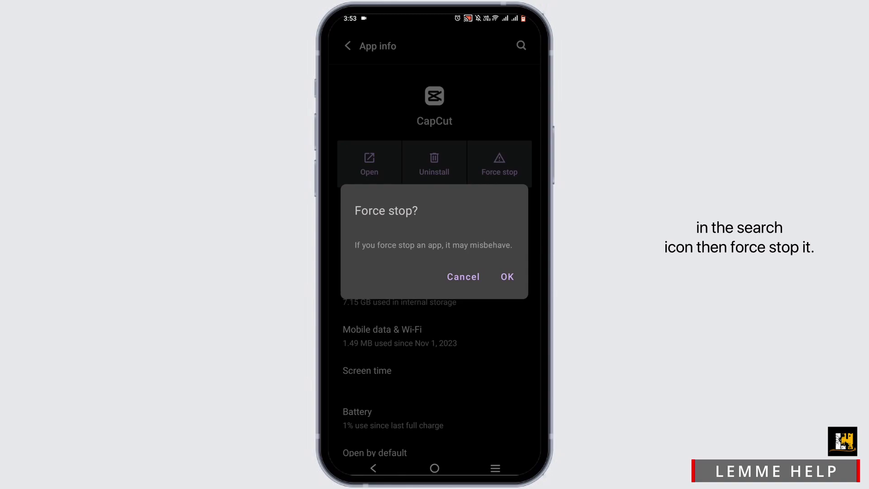
pyautogui.click(506, 275)
# Clear CapCut's 52.08 MB storage cache to 0 B and return to the home screen.
pyautogui.click(489, 293)
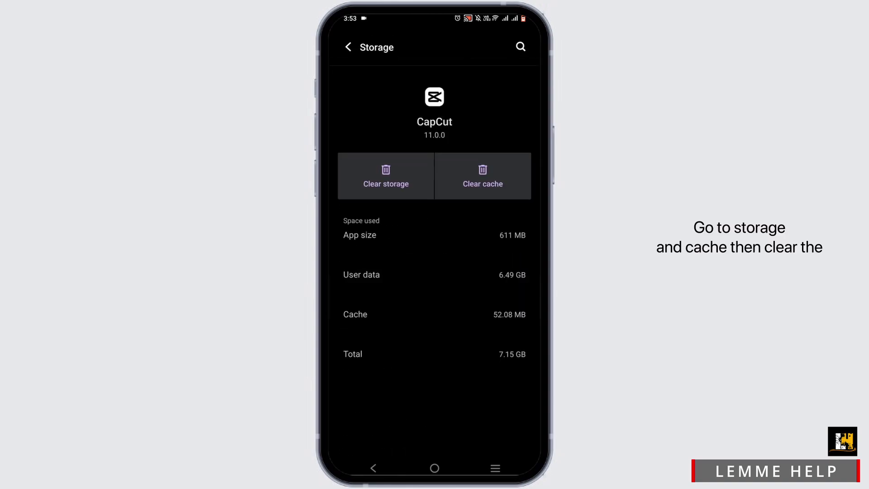
pyautogui.click(482, 176)
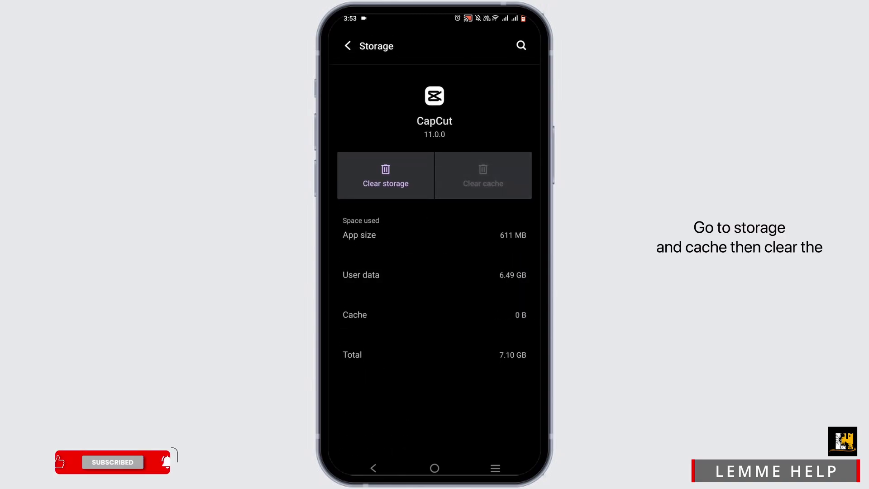
pyautogui.click(434, 467)
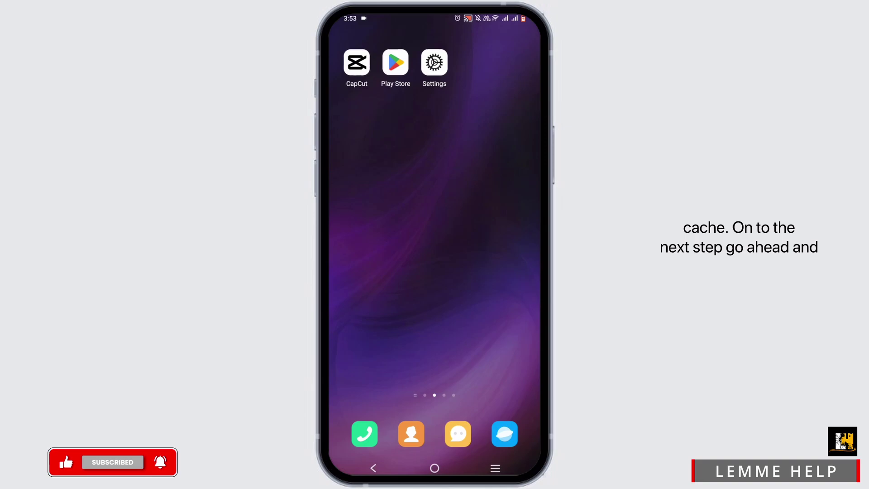
# Search the Play Store for 'capcut', confirm CapCut - Video Editor is installed, then go home.
pyautogui.click(395, 63)
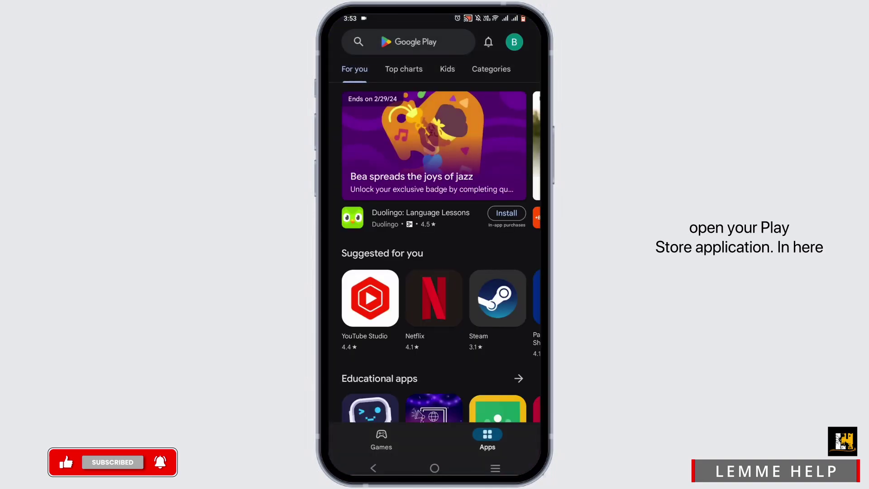
pyautogui.click(416, 41)
pyautogui.write('ca')
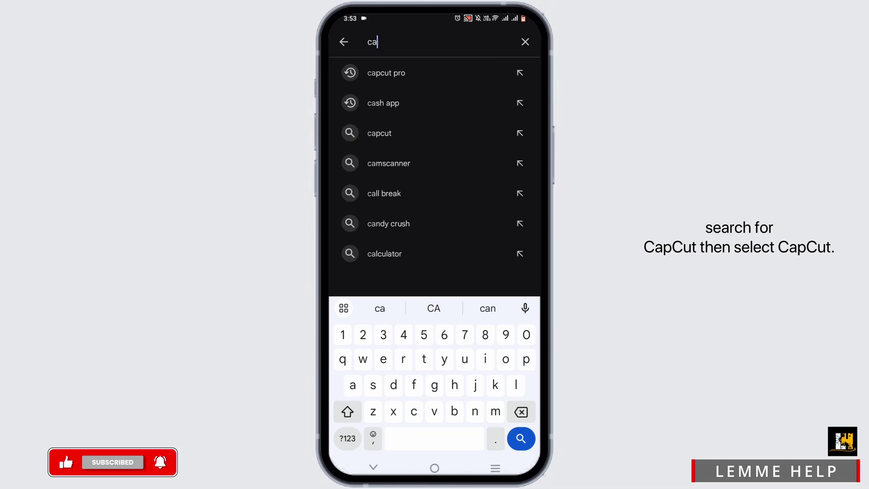
pyautogui.write('pcut')
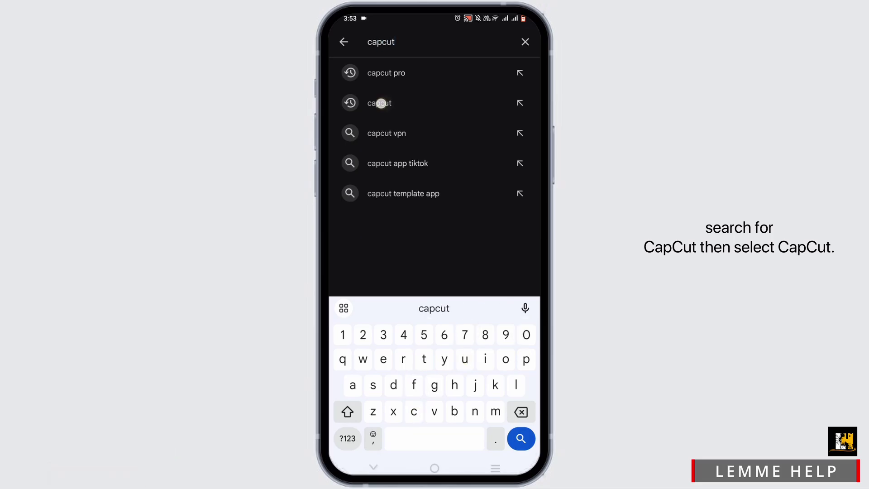
pyautogui.click(379, 103)
pyautogui.click(450, 79)
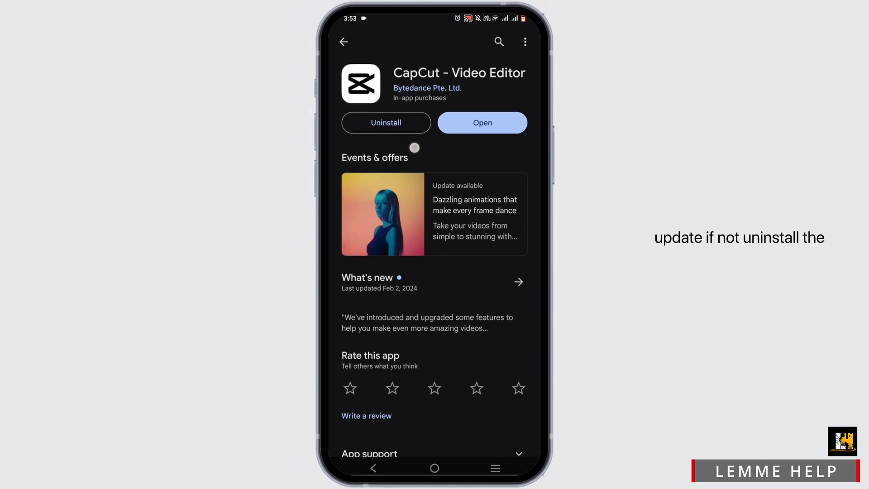
pyautogui.click(435, 468)
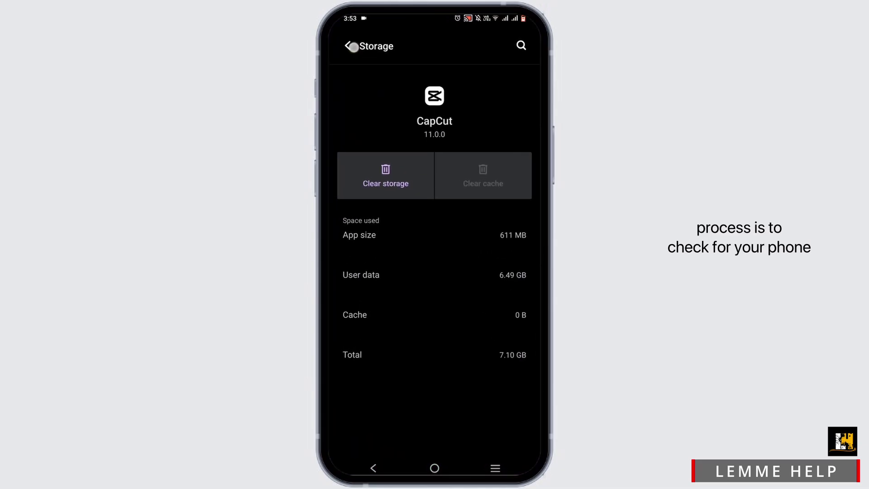
# Back out to the main Settings list, confirm System update reports the latest version, then go home.
pyautogui.click(353, 46)
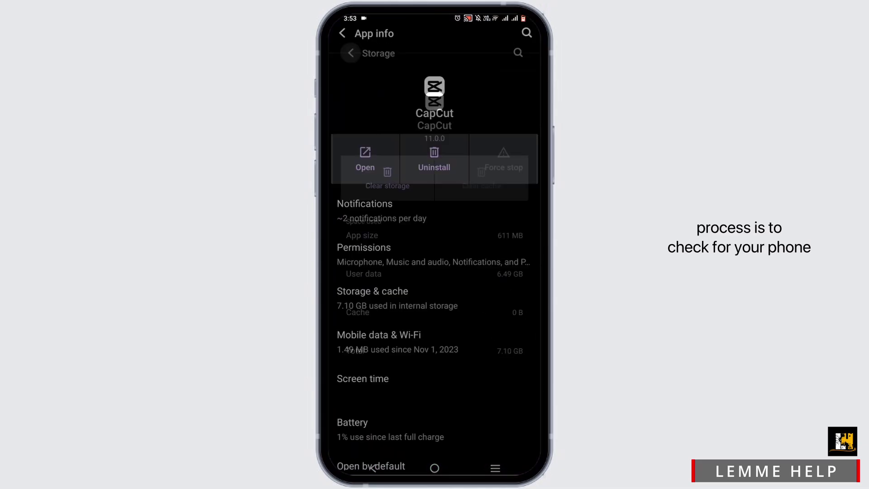
pyautogui.click(347, 45)
pyautogui.click(347, 45)
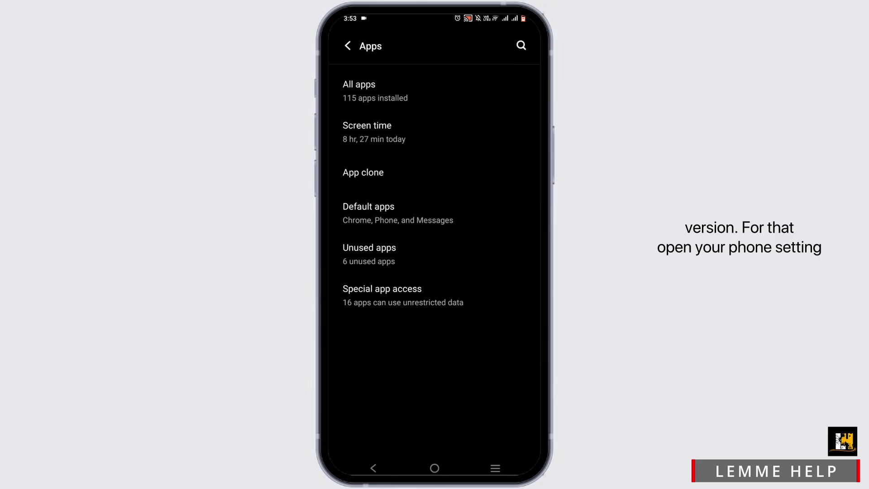
pyautogui.click(346, 46)
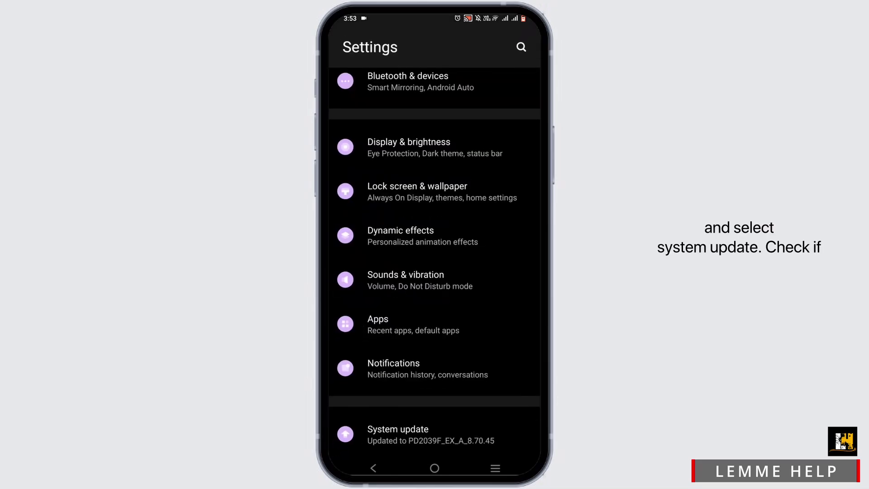
pyautogui.click(434, 435)
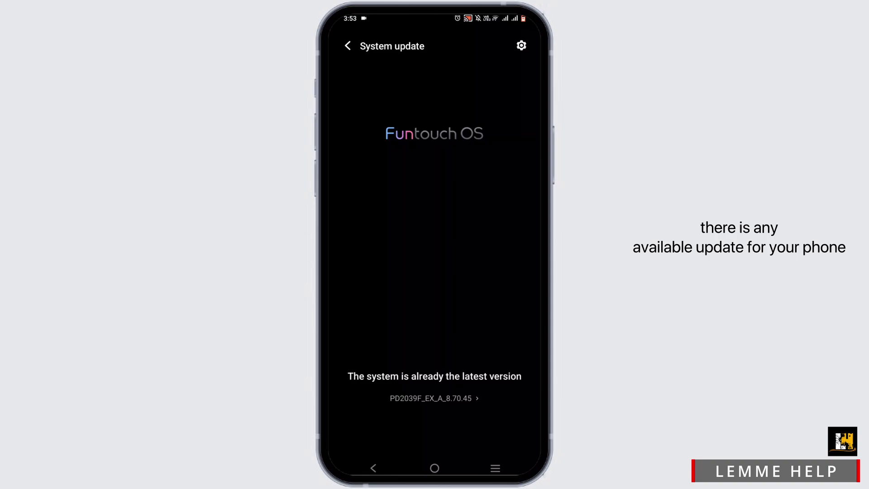
pyautogui.click(435, 467)
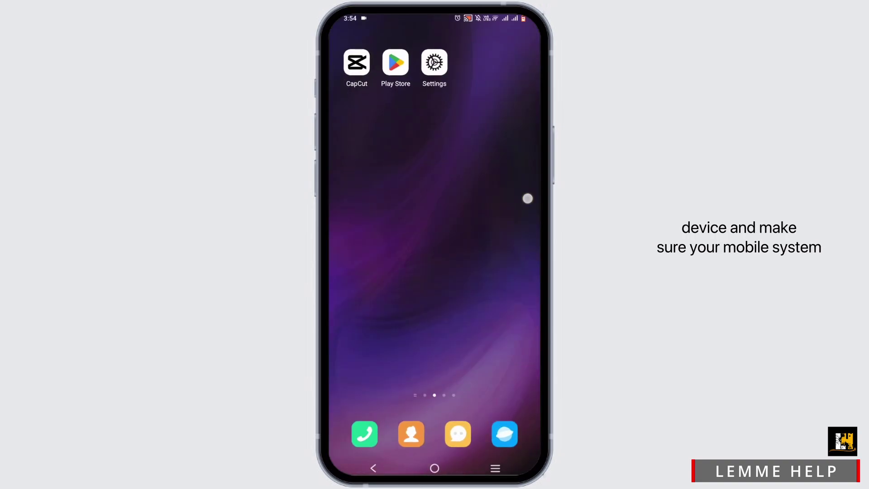